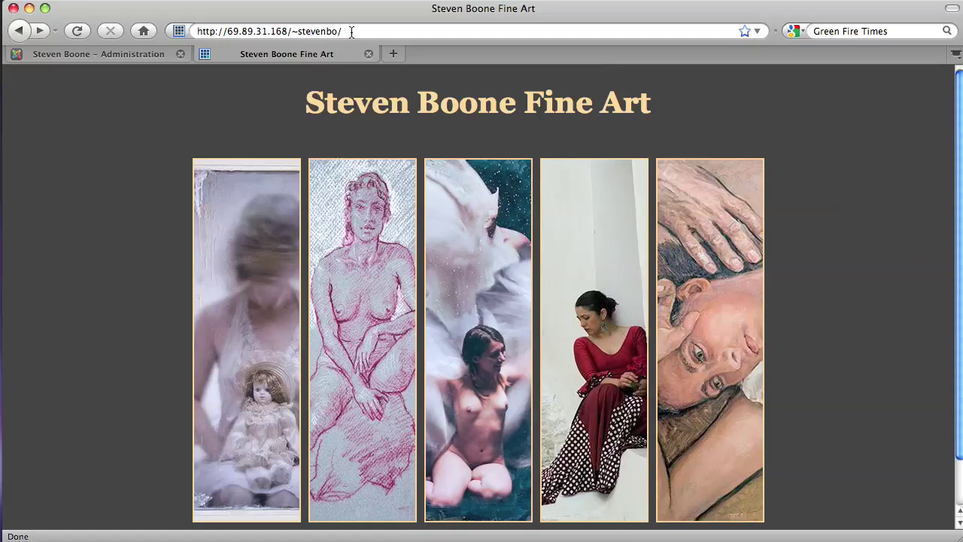
Look over the public home page, open the Photography gallery, and view another photo from its thumbnails
drag(351, 32, 191, 33)
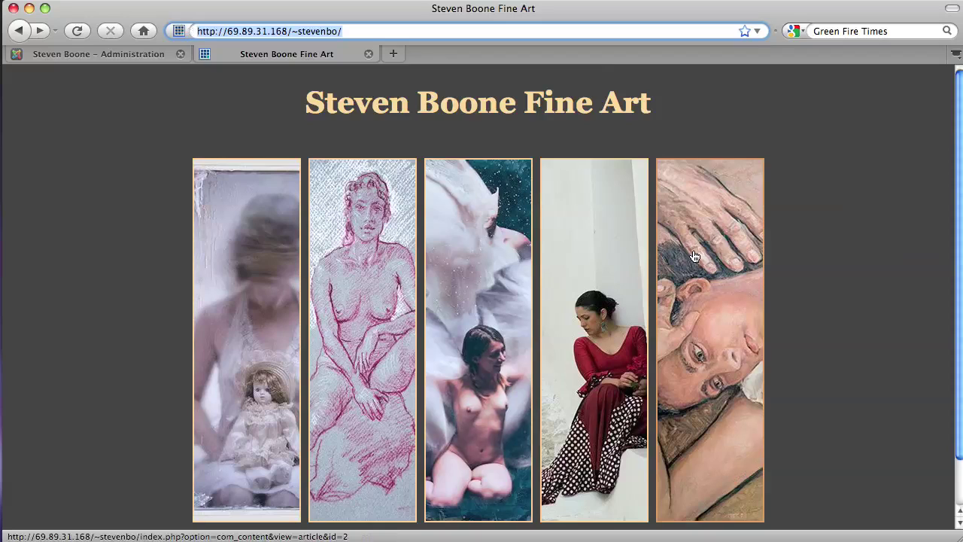
scroll(692, 255, down, 2)
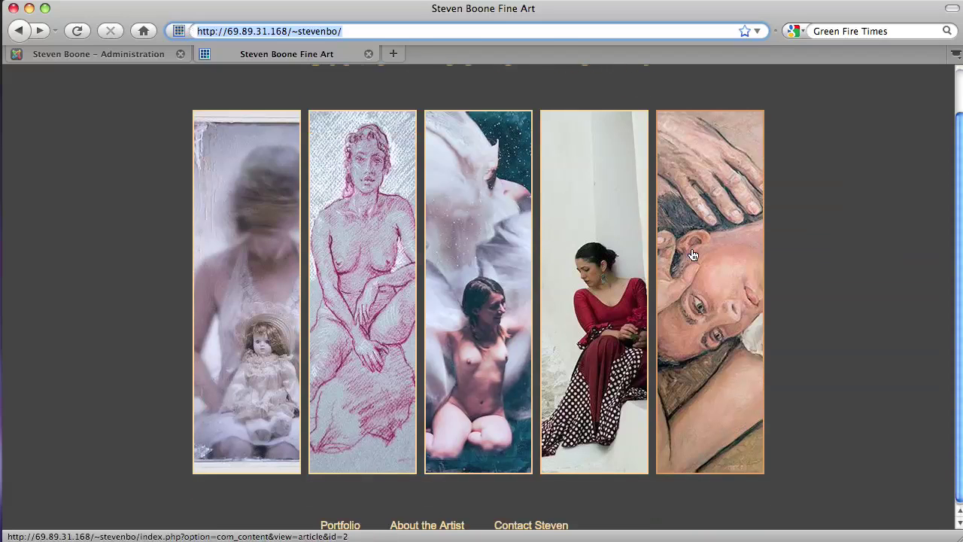
scroll(693, 255, up, 2)
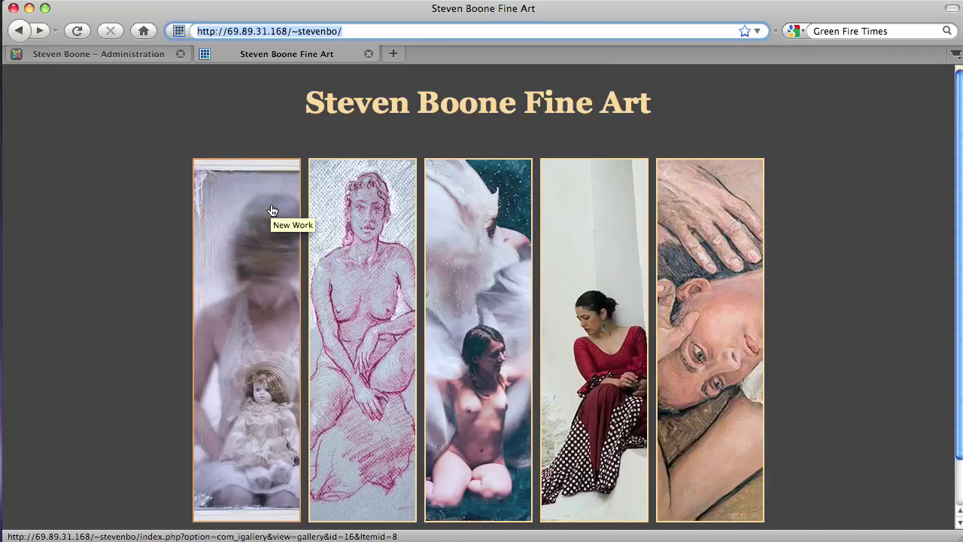
scroll(172, 215, down, 2)
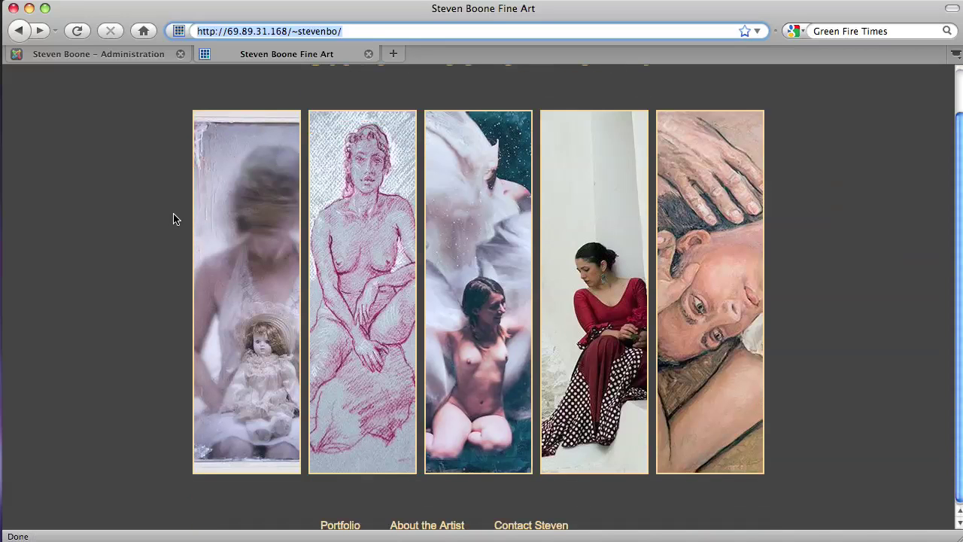
click(592, 291)
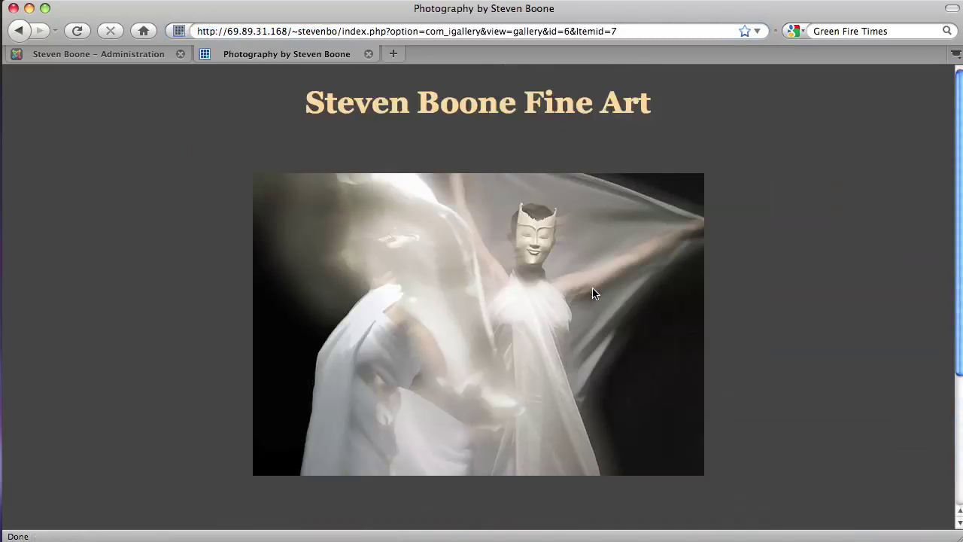
scroll(563, 300, down, 2)
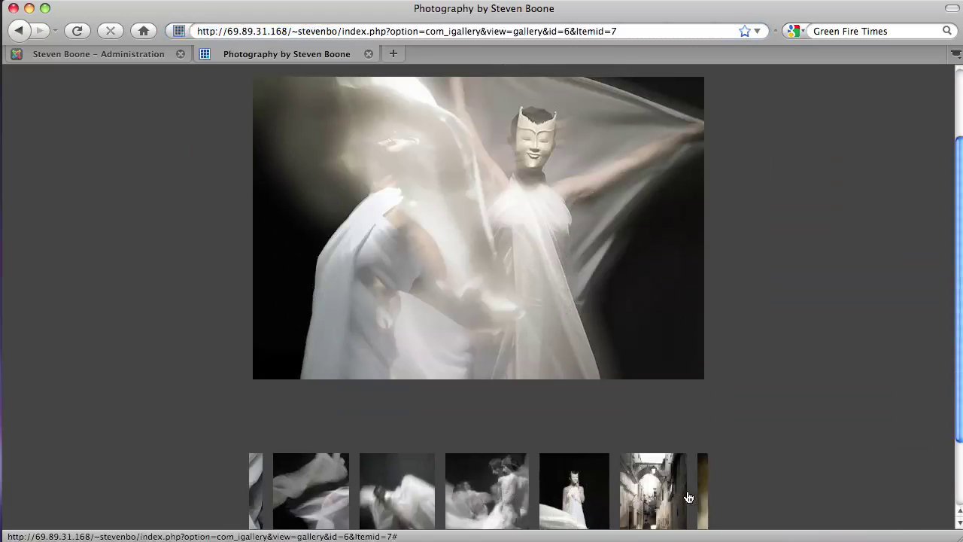
click(685, 496)
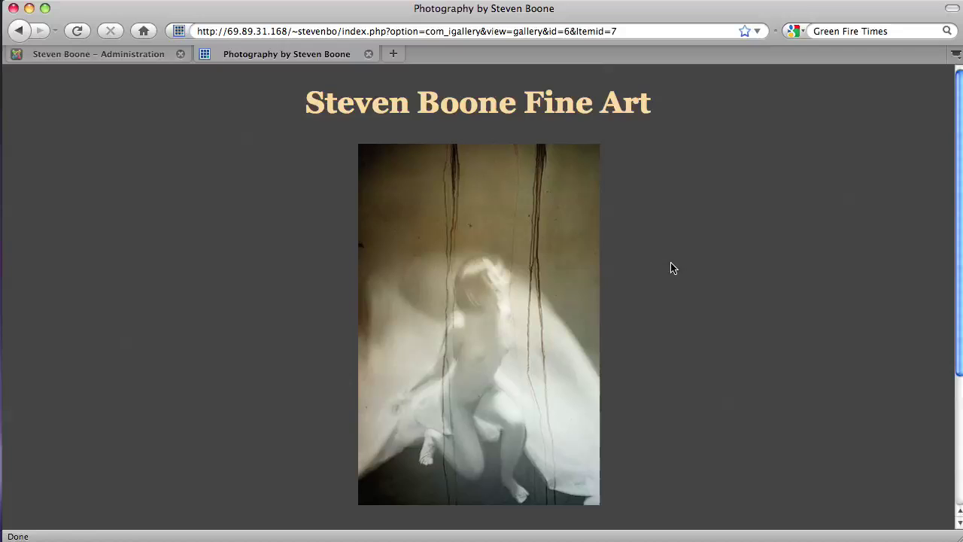
Highlight the base site address within the Photography gallery page's URL
click(630, 32)
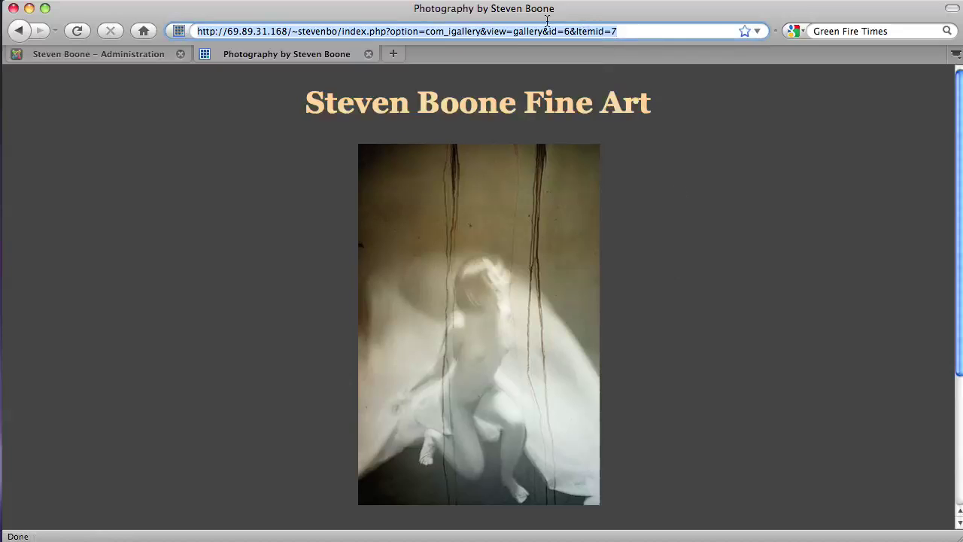
key(Right)
shift+click(305, 34)
drag(306, 34, 342, 34)
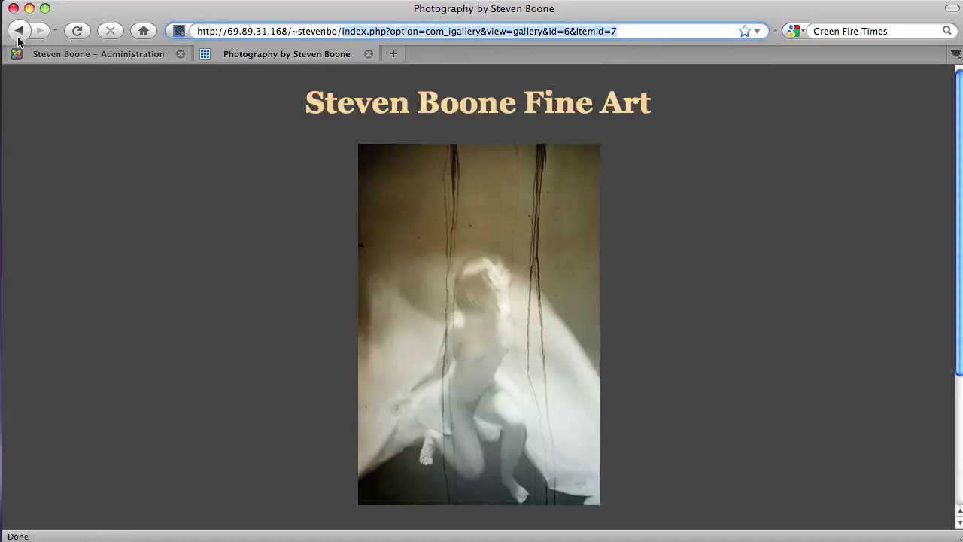
click(312, 33)
drag(343, 31, 192, 31)
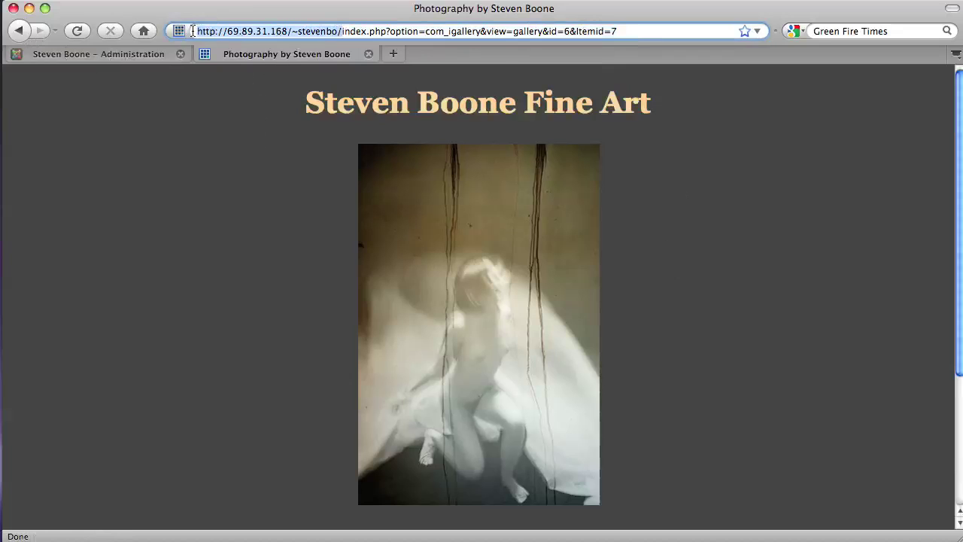
Go to the Joomla administrator page, highlight the administrator part of its address, and log in with the prefilled credentials
click(159, 55)
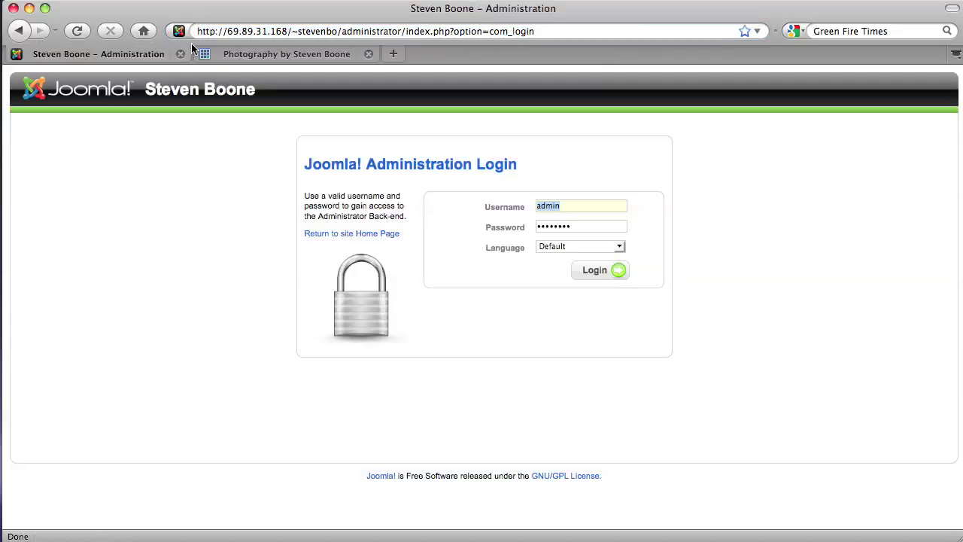
drag(337, 32, 179, 25)
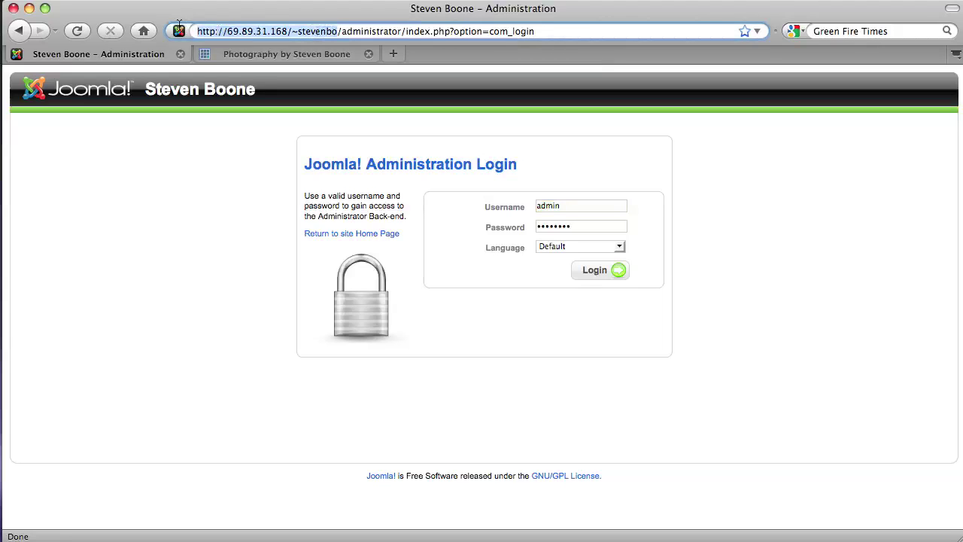
double_click(378, 31)
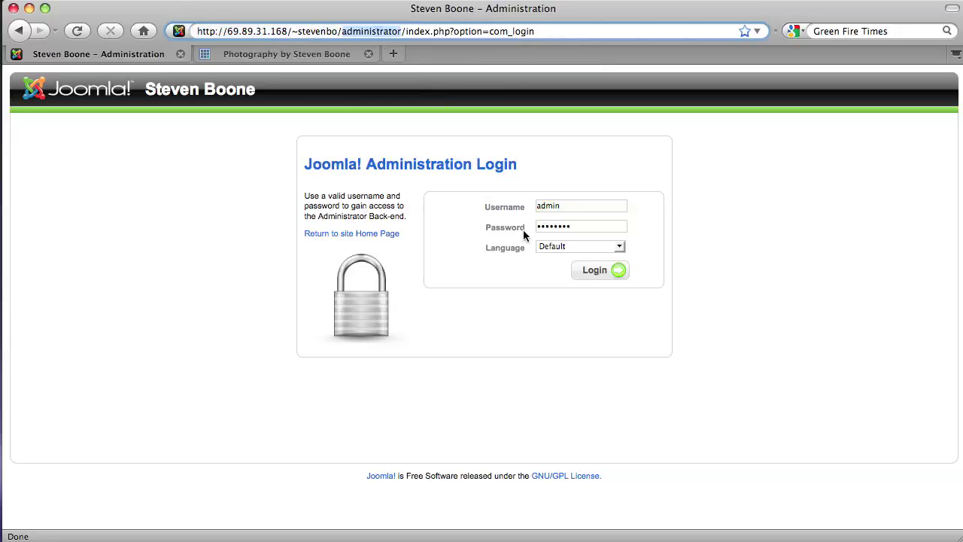
click(594, 273)
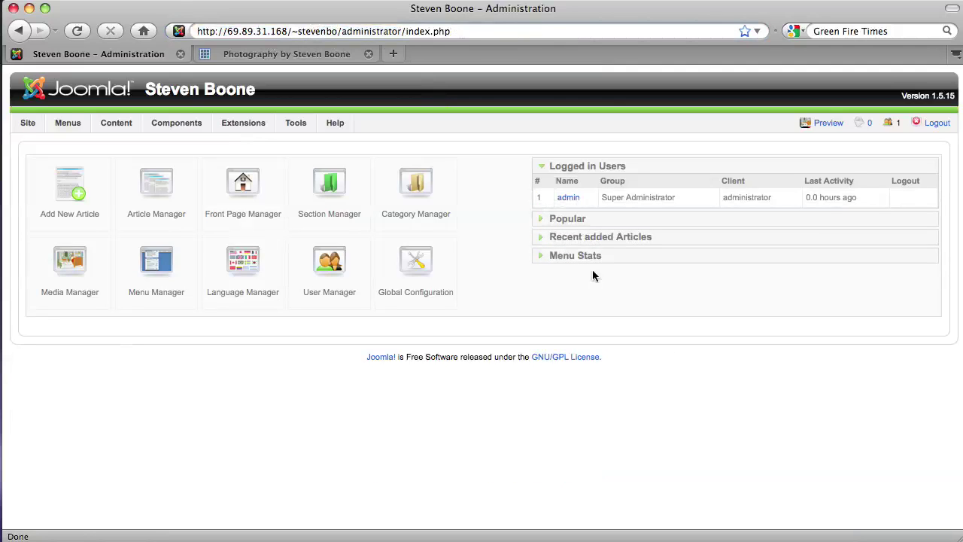
Open the Ignite Gallery component and go to photo management for the gallery under New Work
mouse_move(167, 126)
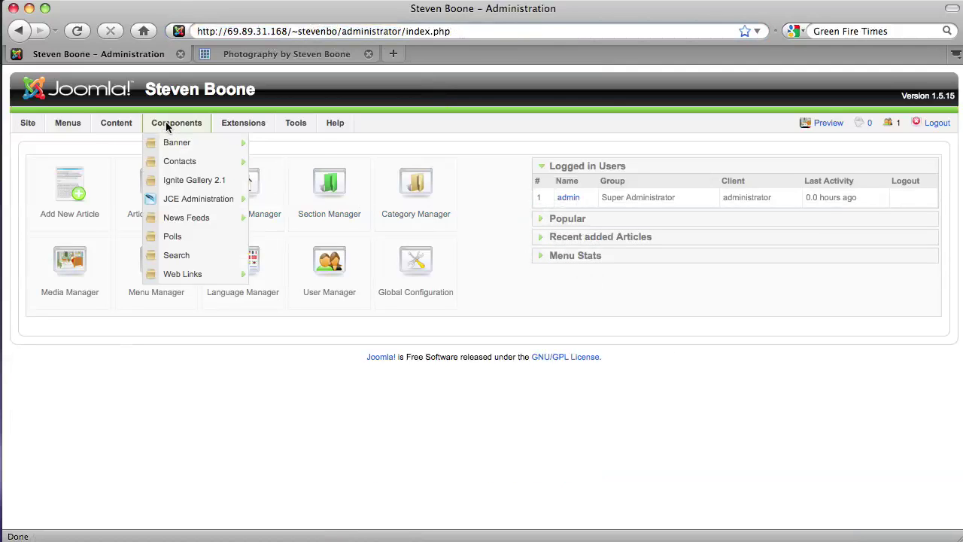
click(173, 180)
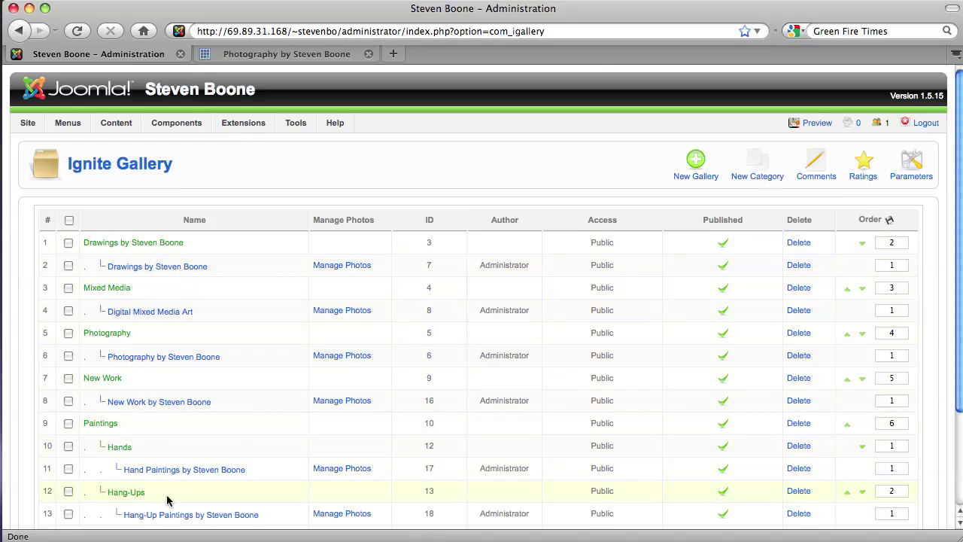
scroll(167, 500, down, 2)
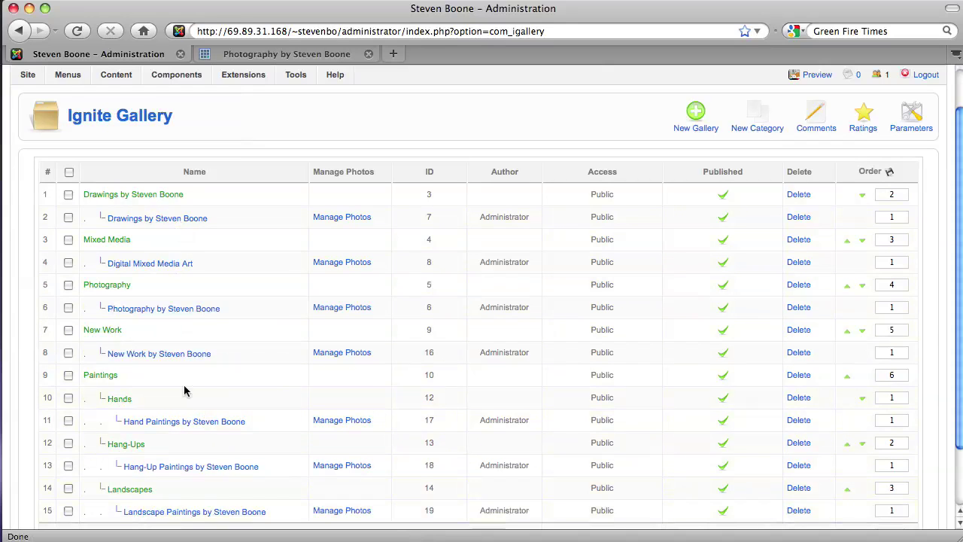
scroll(193, 343, up, 2)
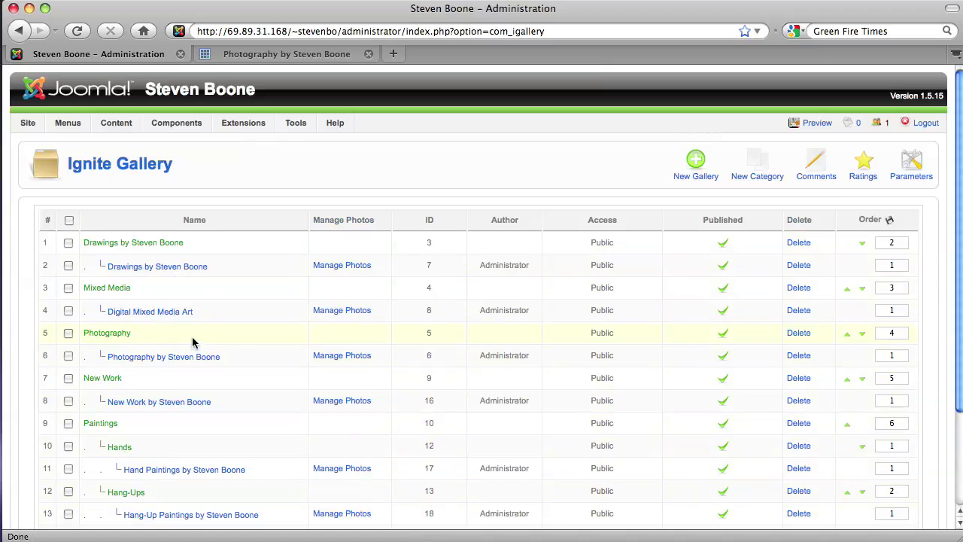
scroll(193, 343, down, 4)
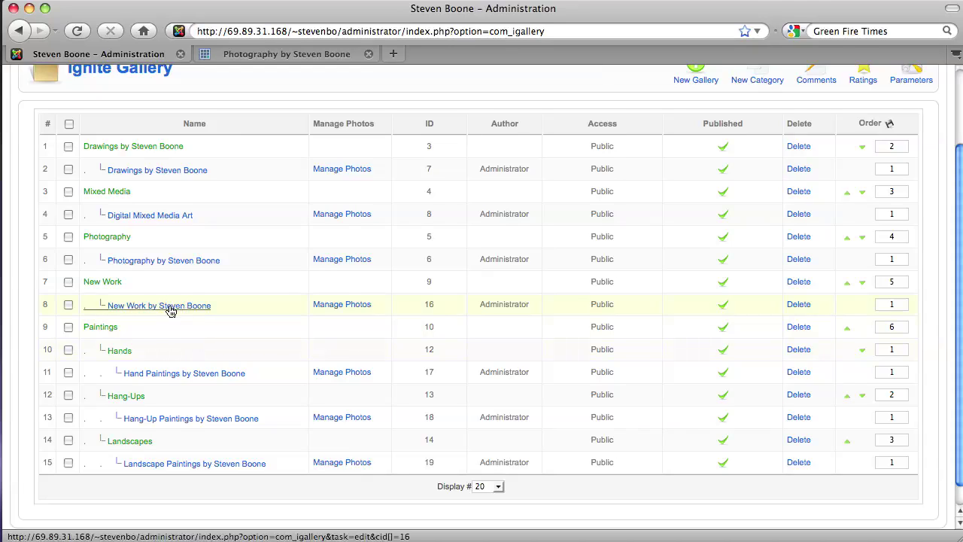
click(339, 305)
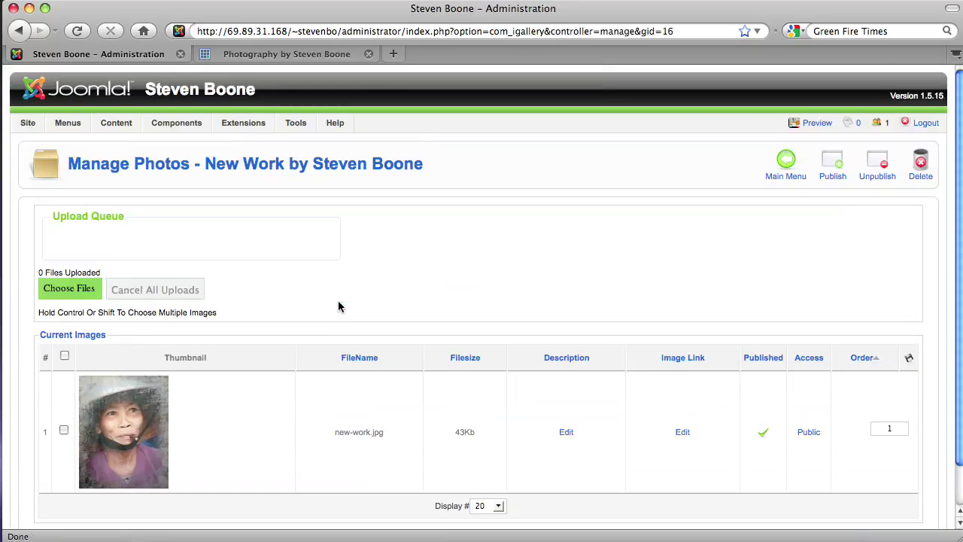
Upload Autumn-Aspen.jpg from the landscapes folder inside Paintings to the New Work gallery
click(77, 294)
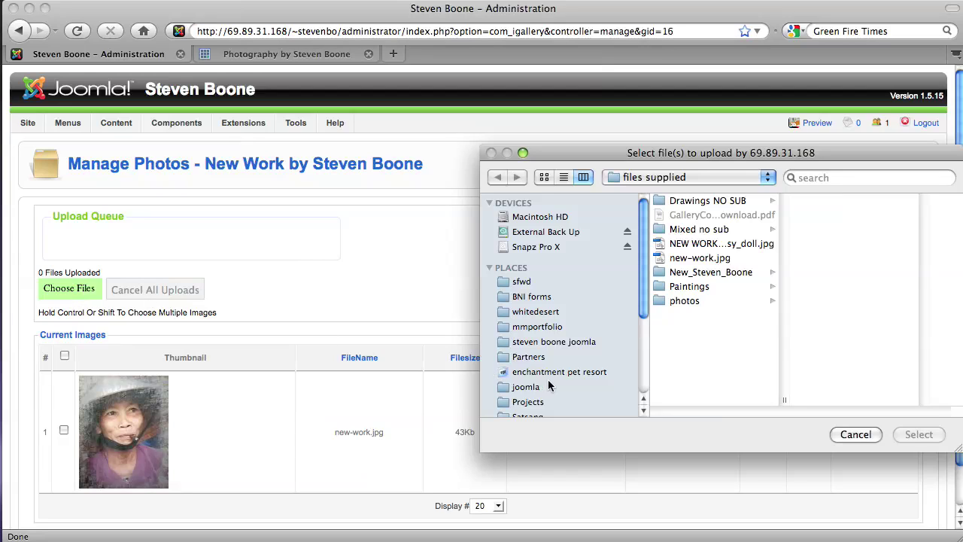
click(683, 289)
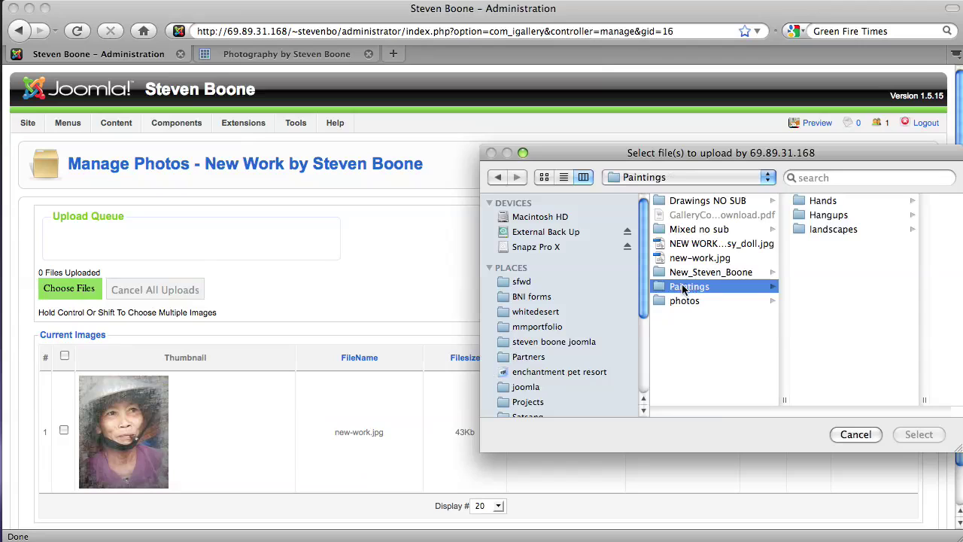
click(803, 231)
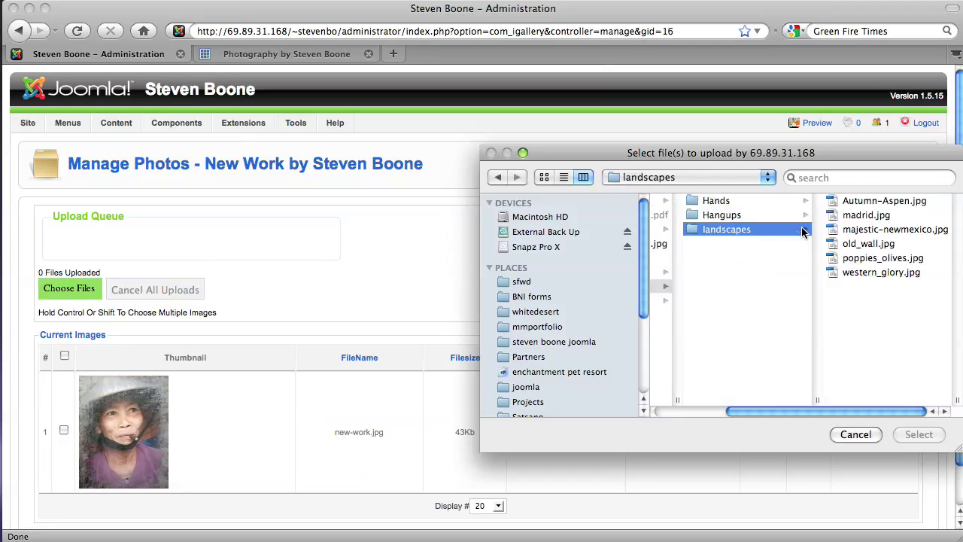
click(849, 202)
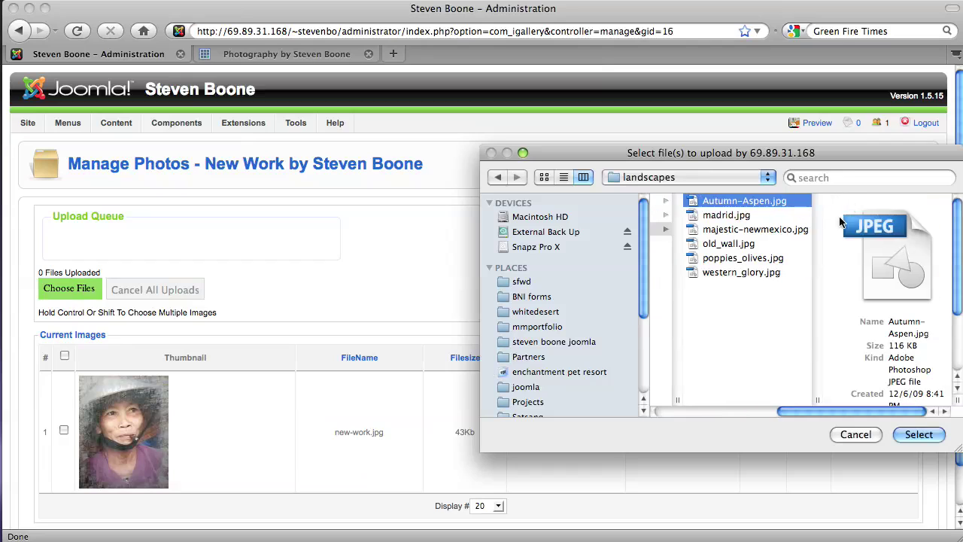
shift+click(744, 274)
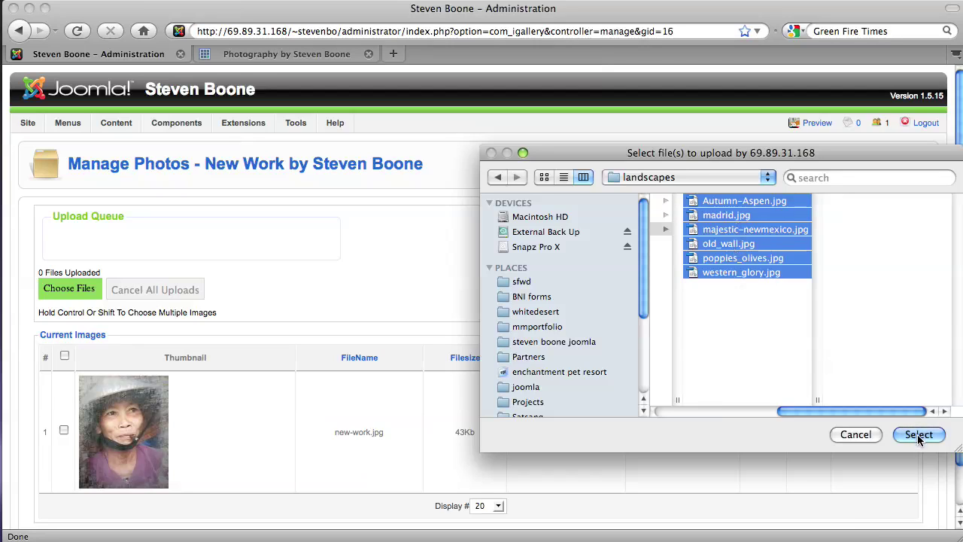
click(780, 367)
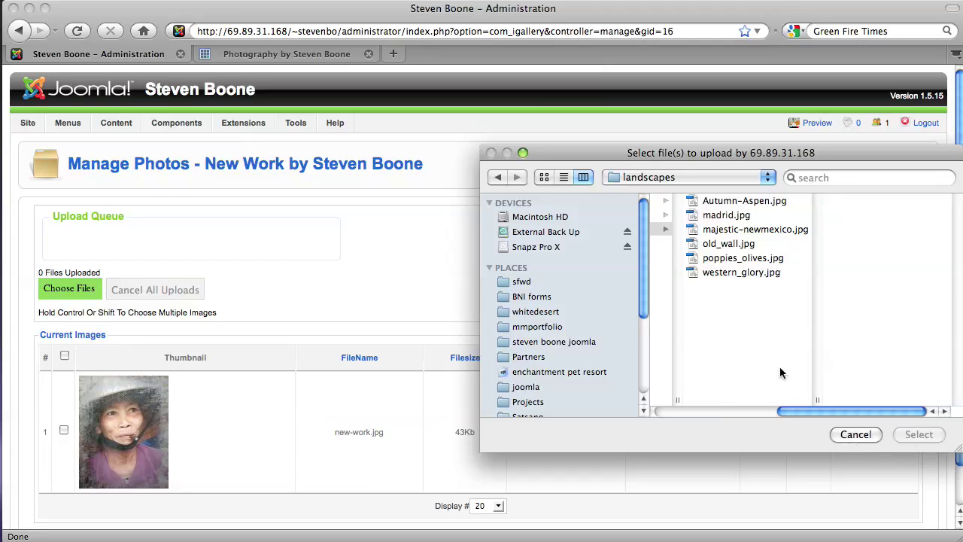
click(754, 201)
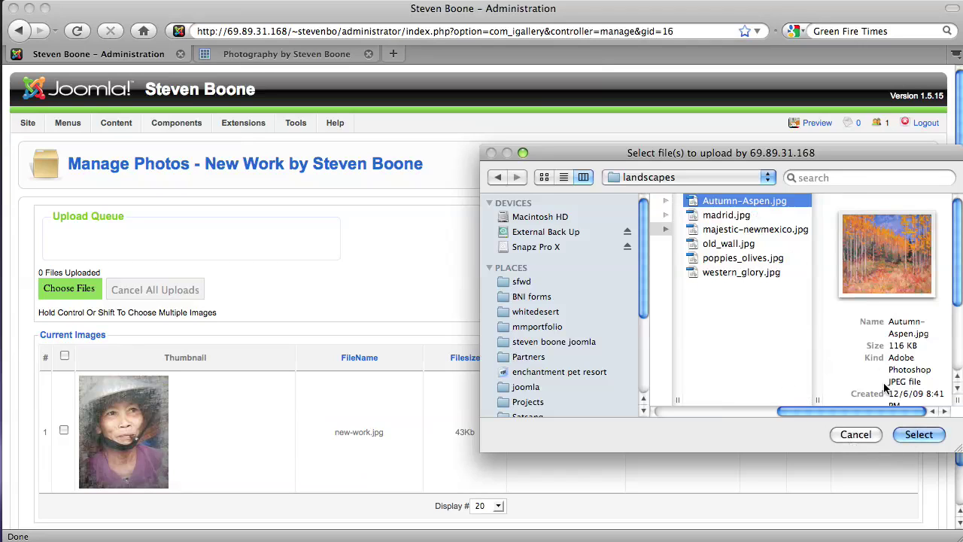
click(915, 438)
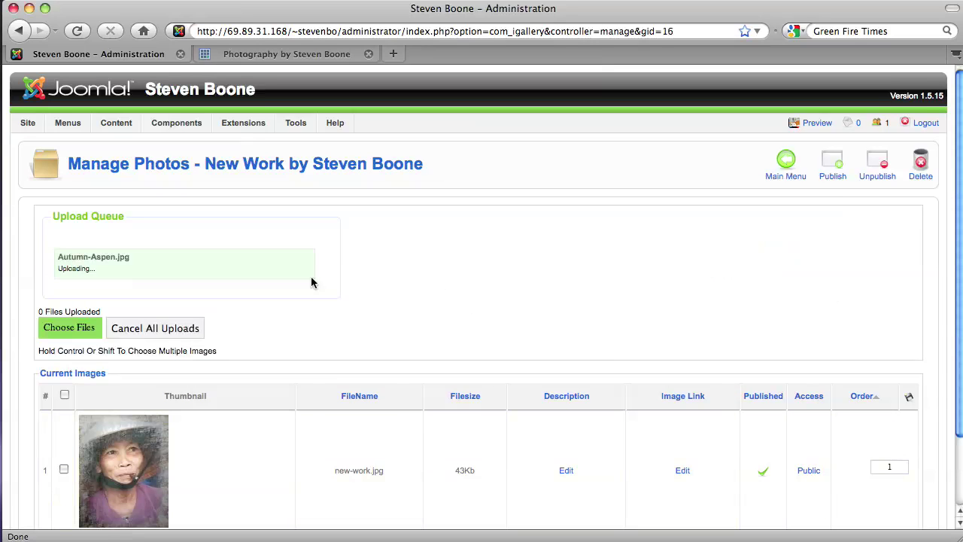
triple_click(87, 273)
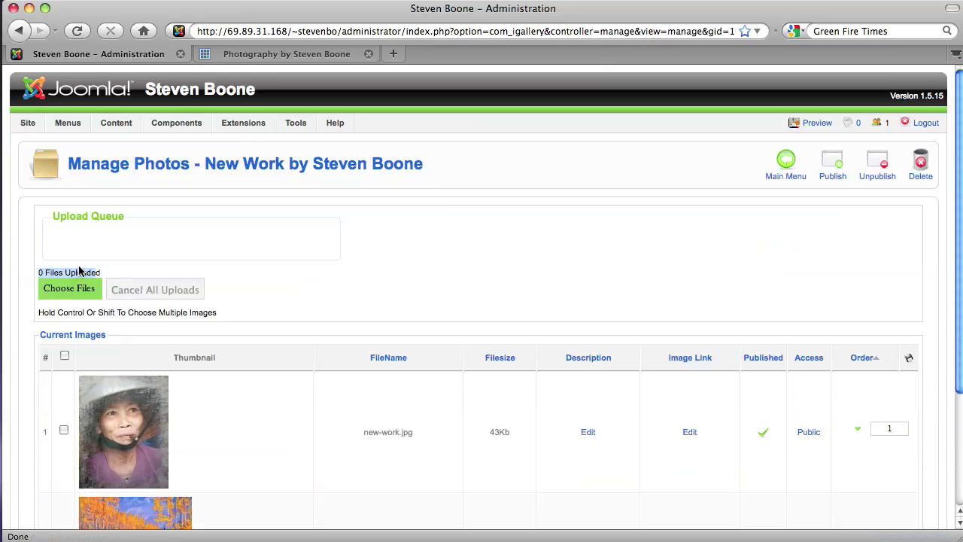
Open the description of new-work.jpg for editing and enter "Oil on Canvas, 24" x 30""
scroll(233, 410, down, 3)
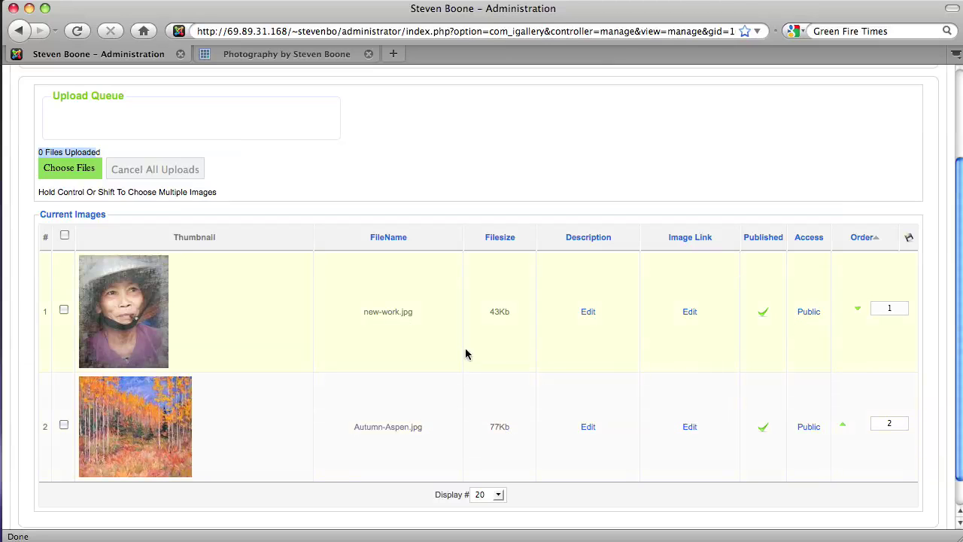
click(588, 312)
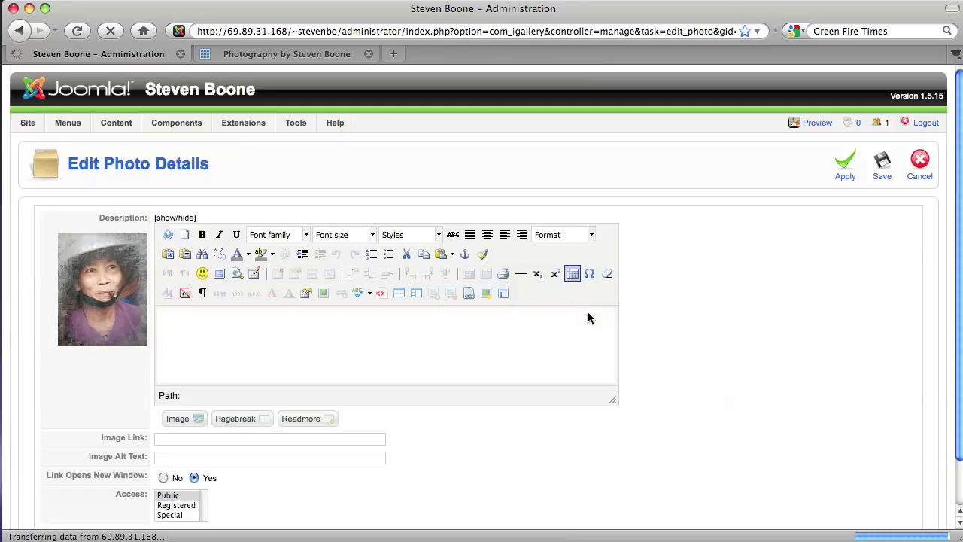
click(308, 343)
text(Oil on Canva)
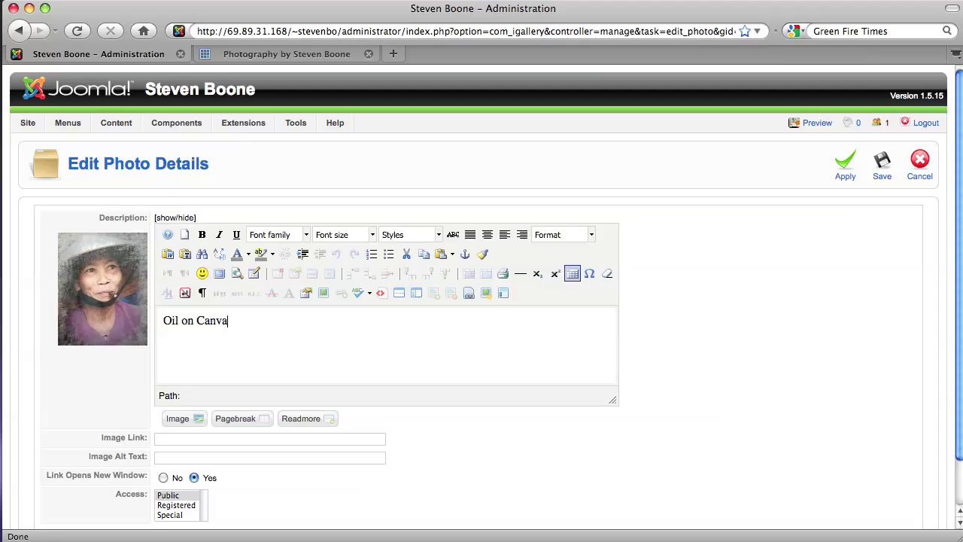
text(s, 243)
key(BackSpace)
key(BackSpace)
text(4)
text(" x)
text( 30-)
click(171, 321)
key(Return)
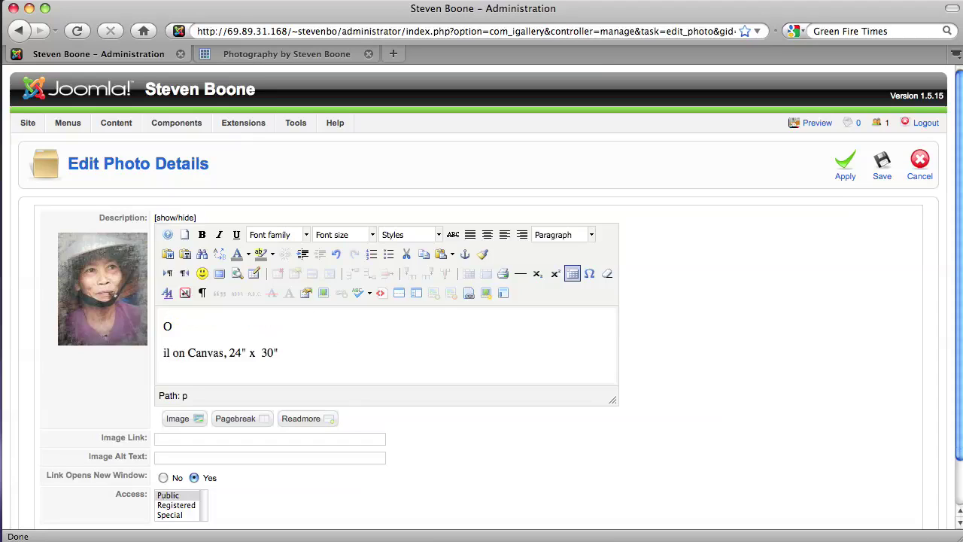
key(BackSpace)
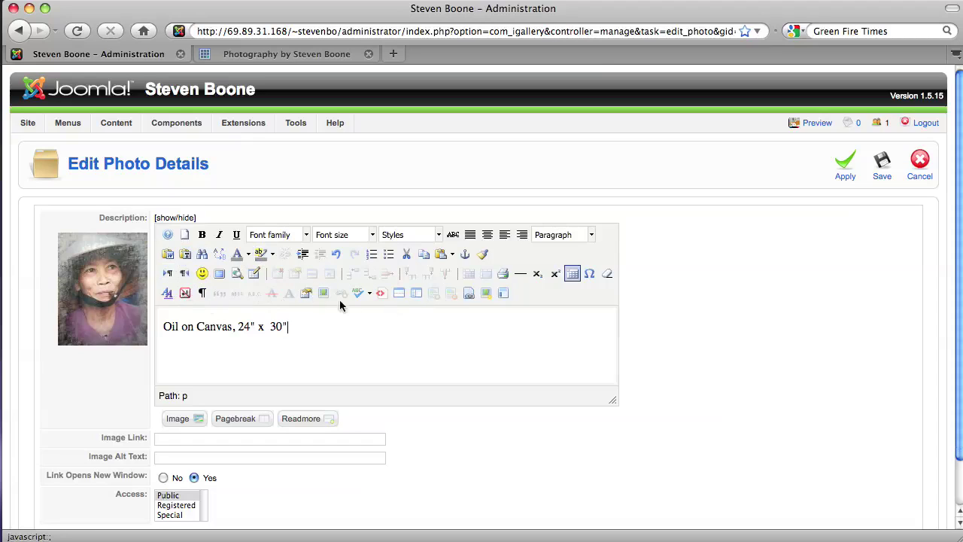
View the description's HTML source, highlight its paragraph code, and update the description from the code editor
click(381, 294)
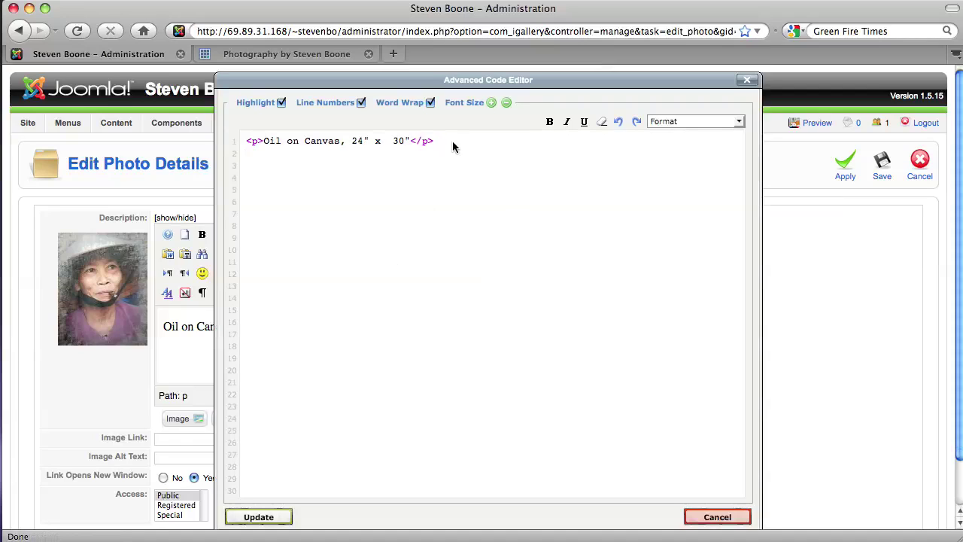
drag(452, 146, 232, 143)
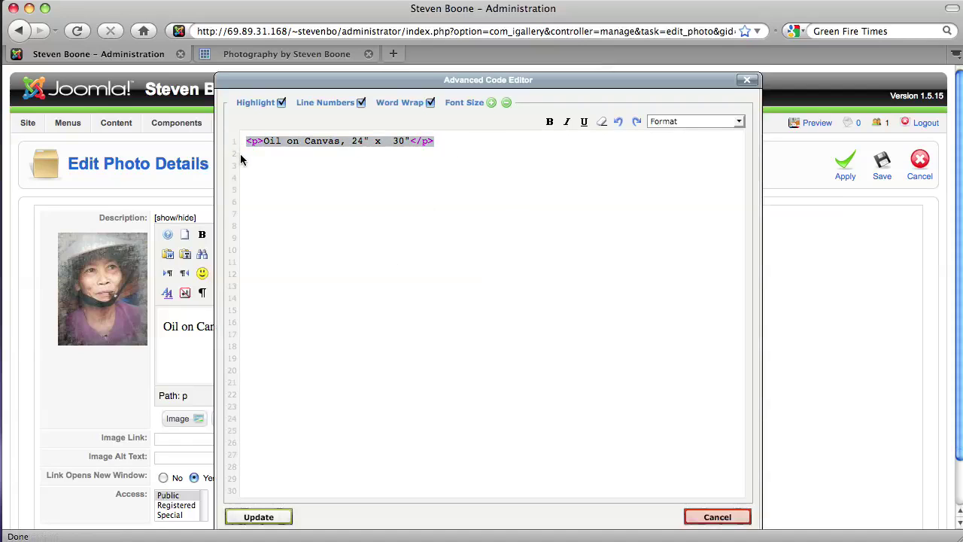
click(243, 157)
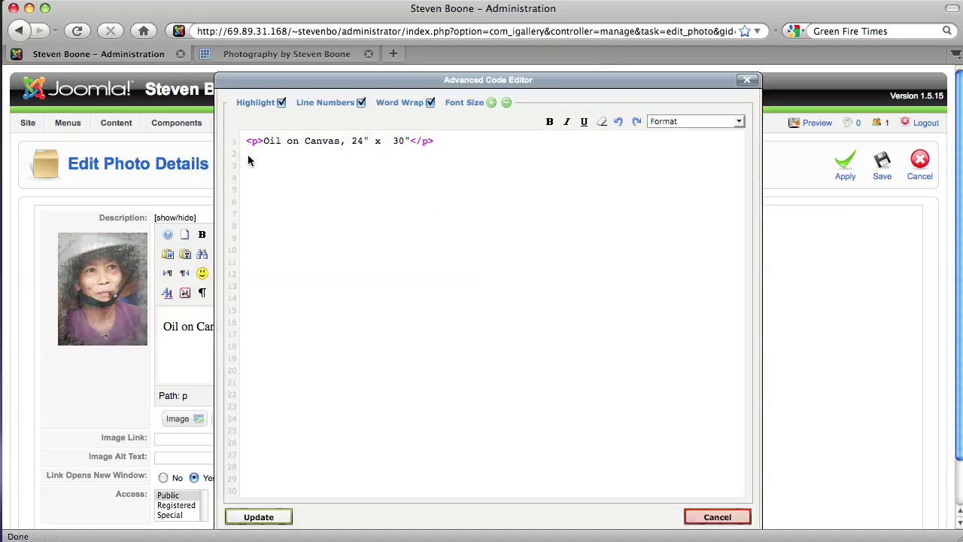
click(248, 518)
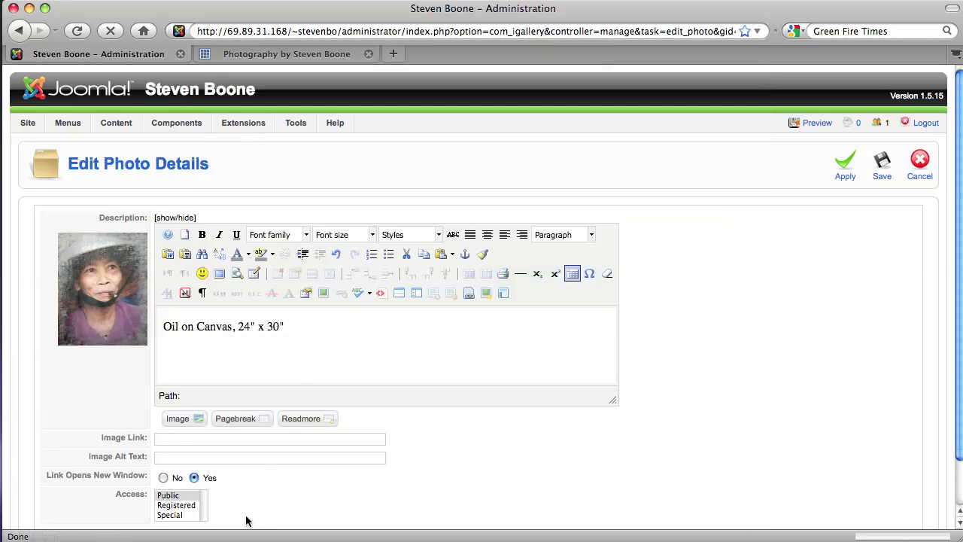
Insert "Oil Painting," at the start of the description of new-work.jpg and make those words bold
click(303, 353)
key(BackSpace)
text(Oil)
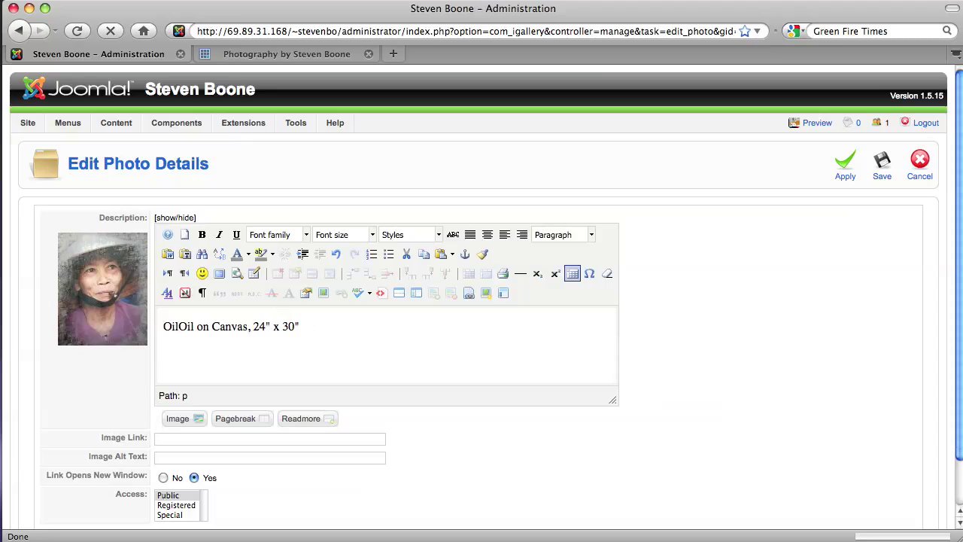
text( Painting)
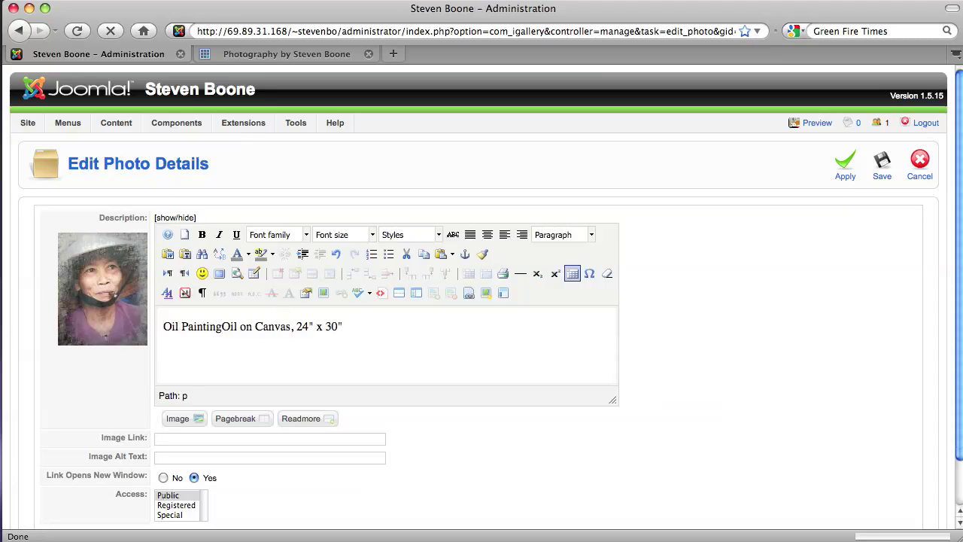
text(,)
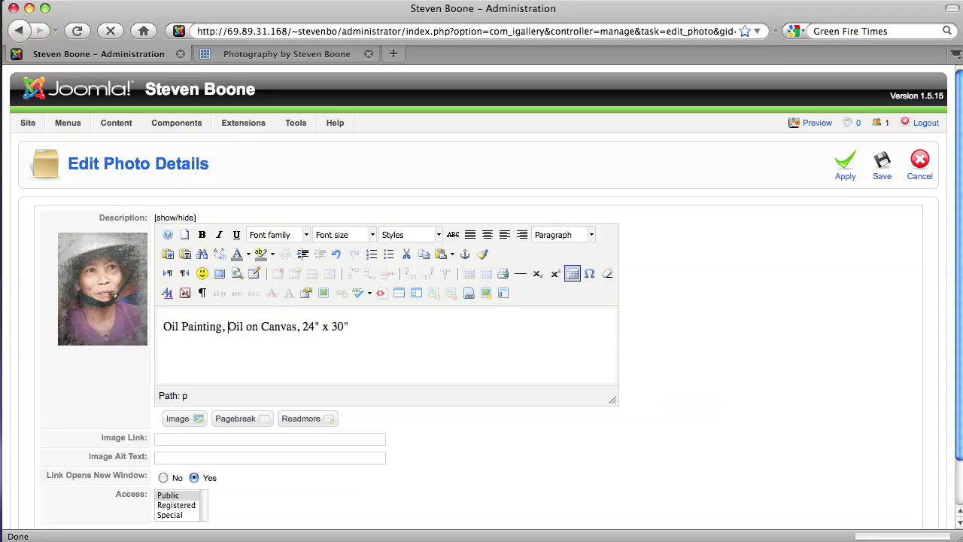
drag(229, 326, 142, 331)
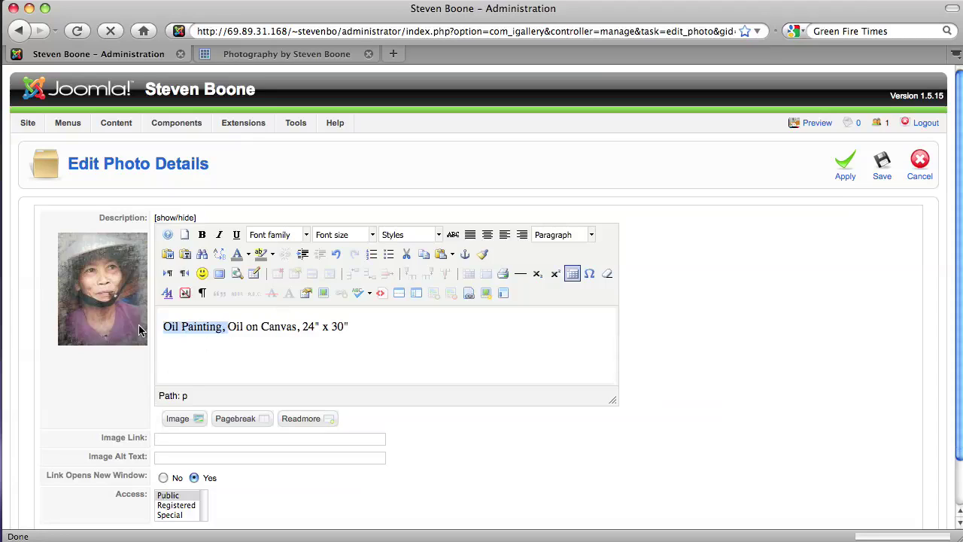
click(202, 234)
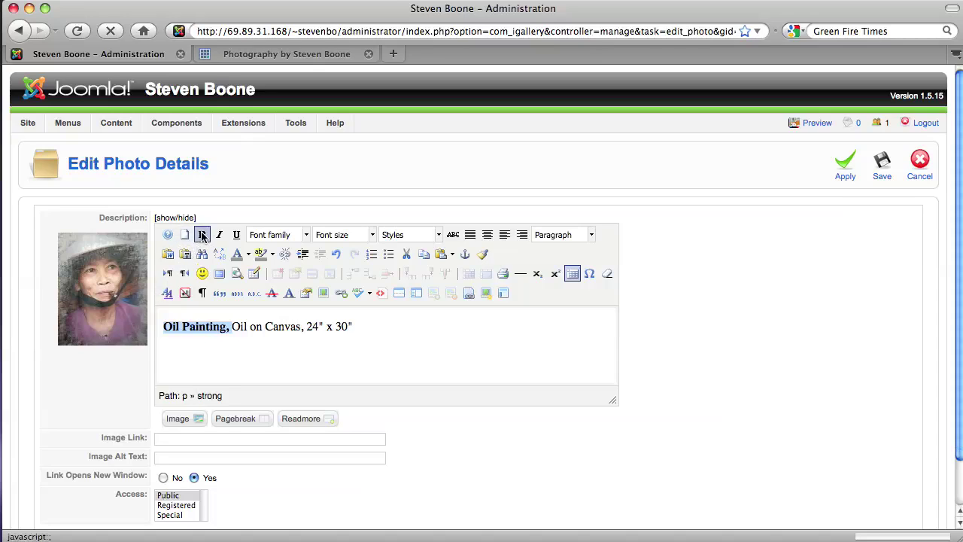
Add the price "$5000" at the end of the description and save the photo details
click(375, 324)
text($1500)
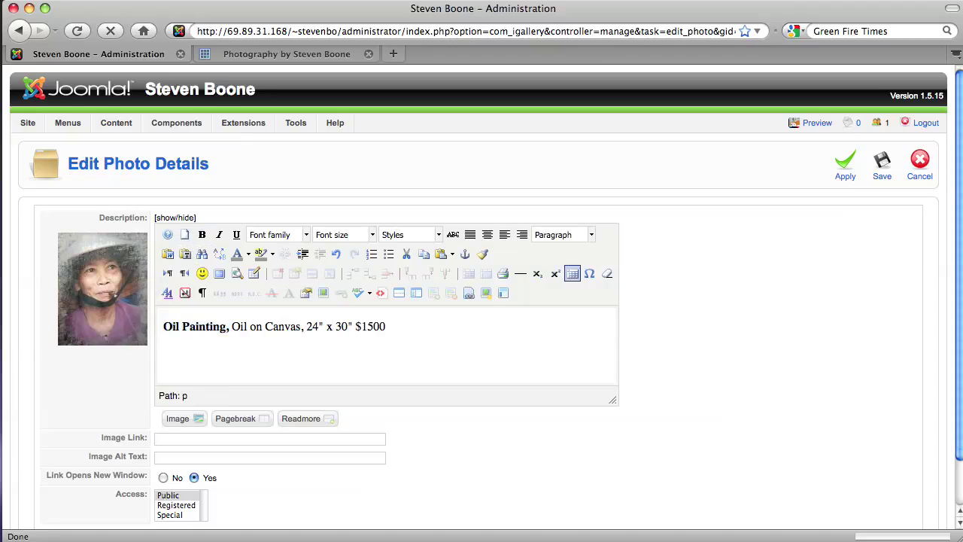
key(BackSpace)
key(BackSpace)
text(00)
click(882, 164)
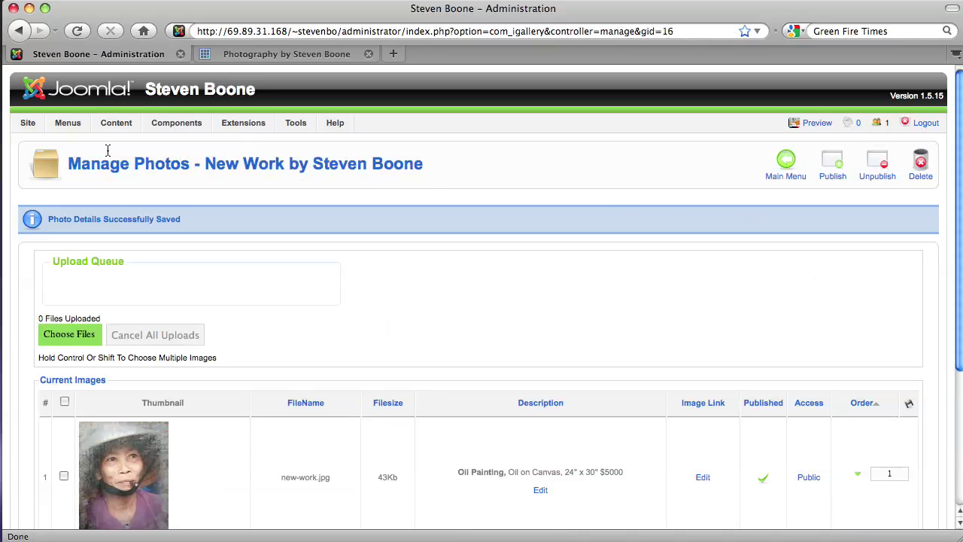
Switch to the public website and open the New Work gallery from the Portfolio page
click(223, 58)
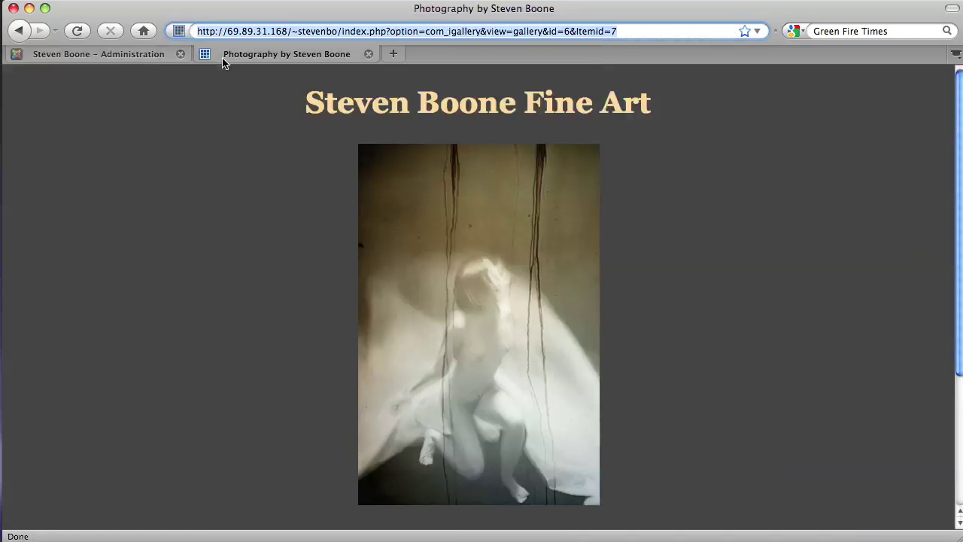
click(342, 110)
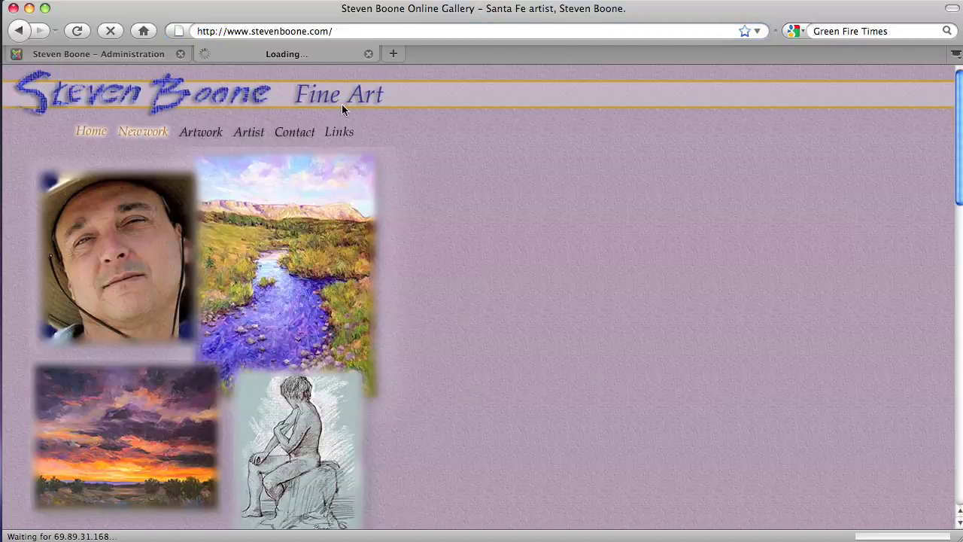
key(super+Left)
scroll(515, 225, down, 5)
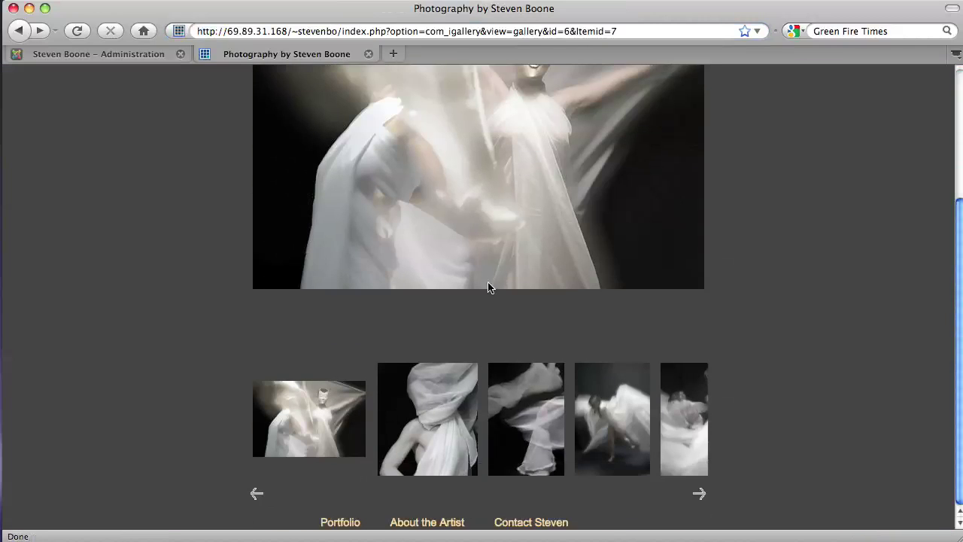
click(343, 524)
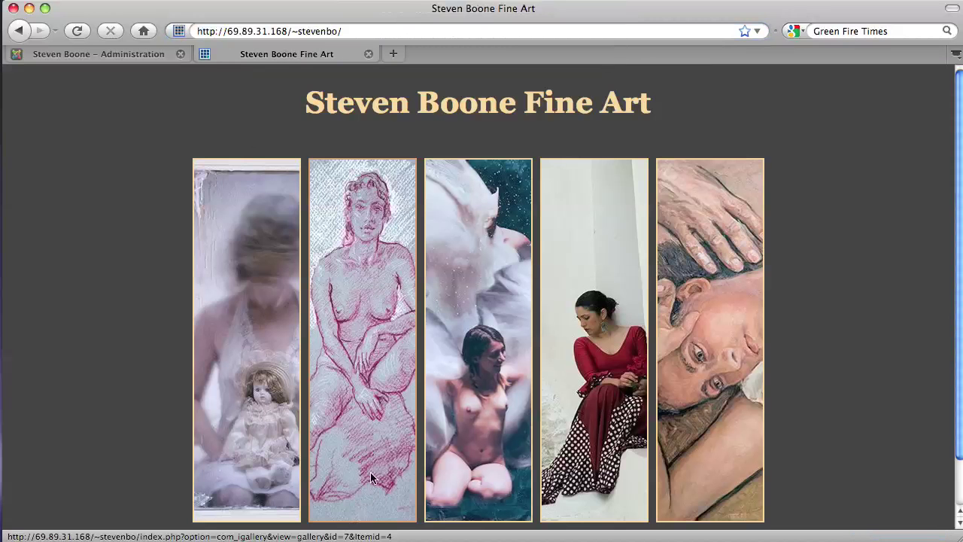
click(245, 414)
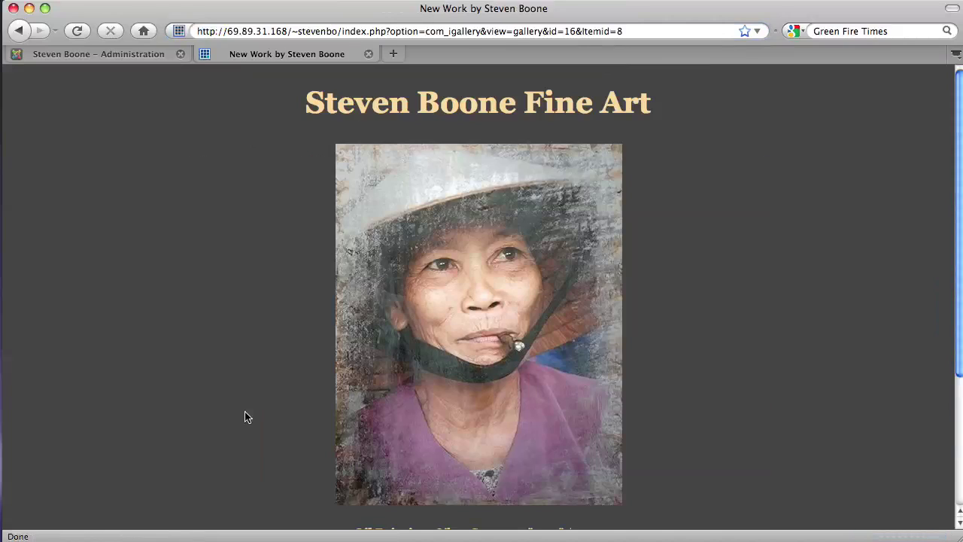
Examine the New Work gallery's thumbnails and main image, highlighting the description beneath the image
scroll(307, 354, down, 5)
scroll(307, 354, down, 1)
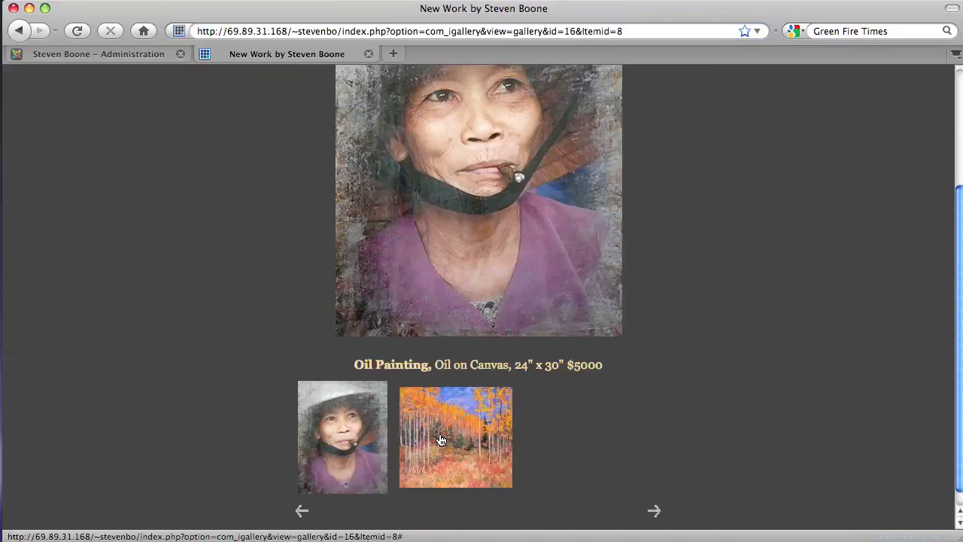
drag(353, 367, 599, 381)
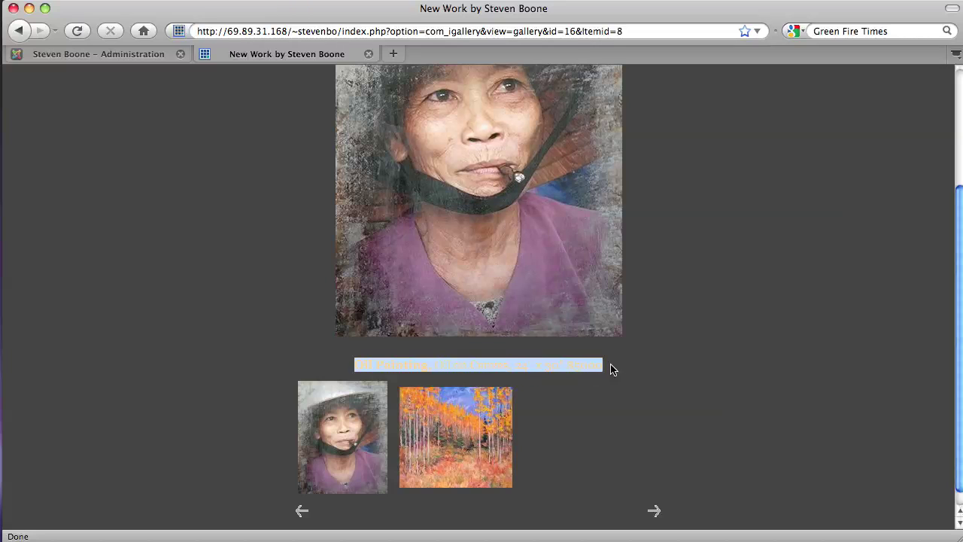
click(610, 368)
scroll(610, 369, up, 1)
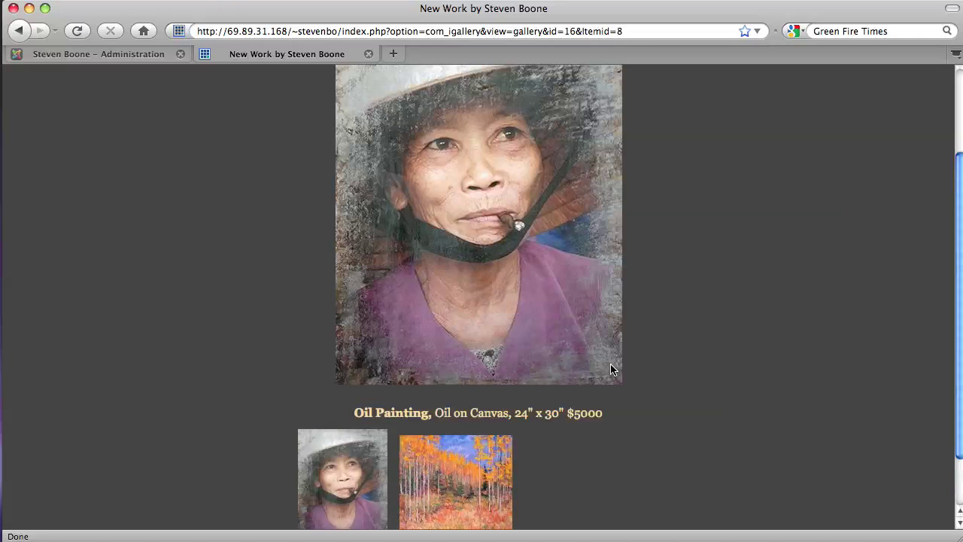
scroll(610, 368, up, 3)
scroll(610, 368, down, 2)
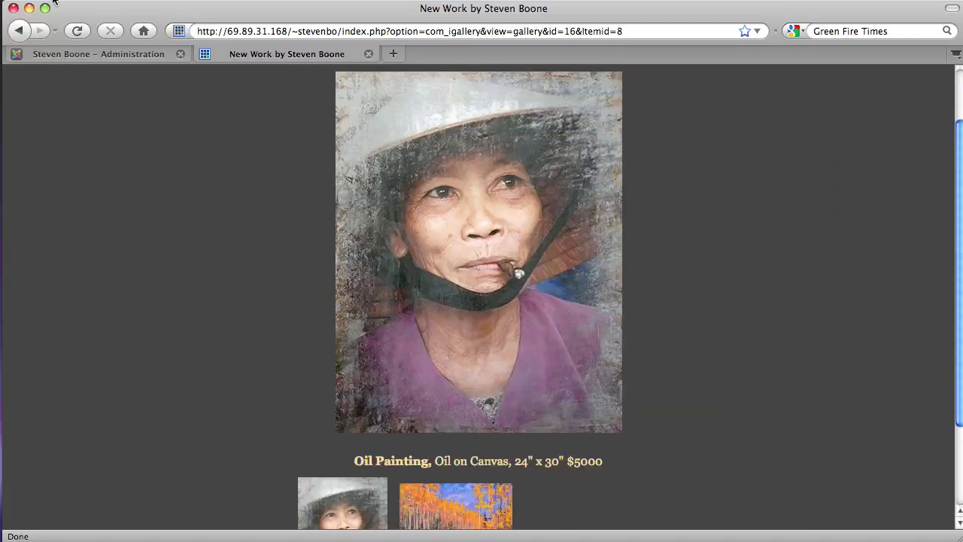
Return to the Joomla administration and open photo management for the New Work gallery in Ignite Gallery
click(52, 55)
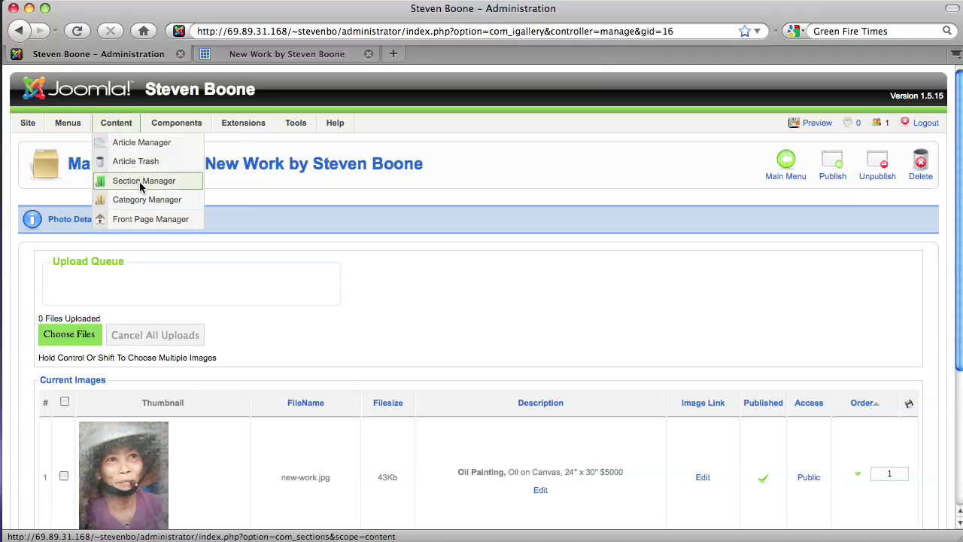
mouse_move(162, 125)
click(186, 177)
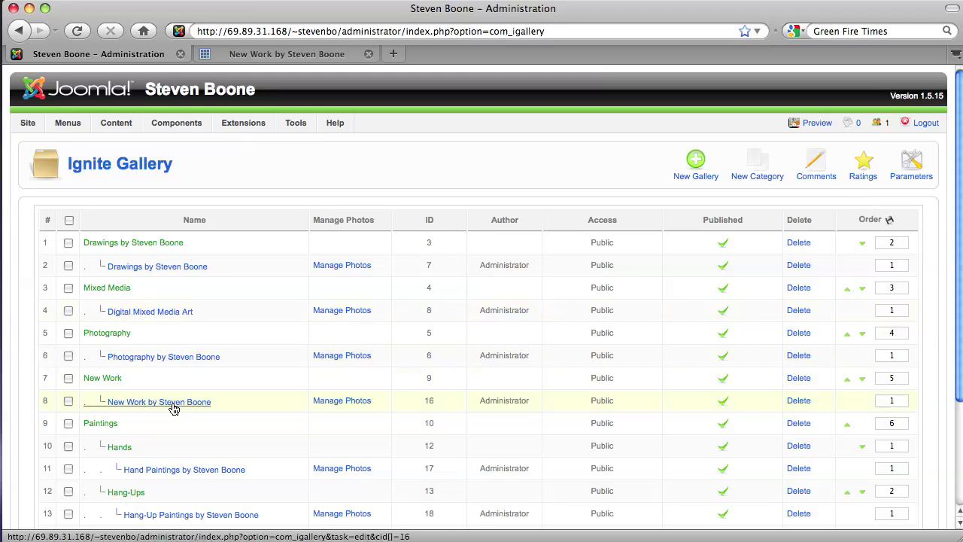
click(323, 405)
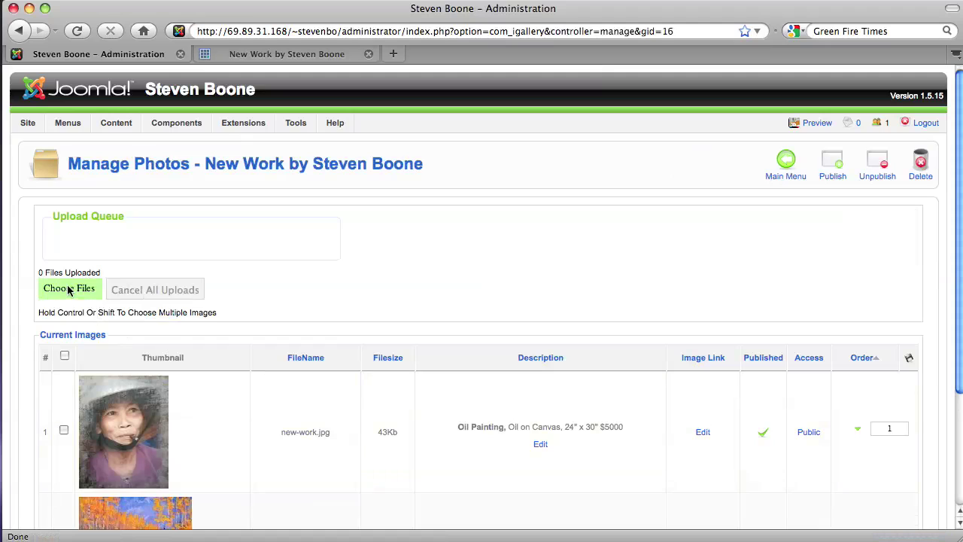
Delete Autumn-Aspen.jpg from the New Work gallery
scroll(295, 370, down, 2)
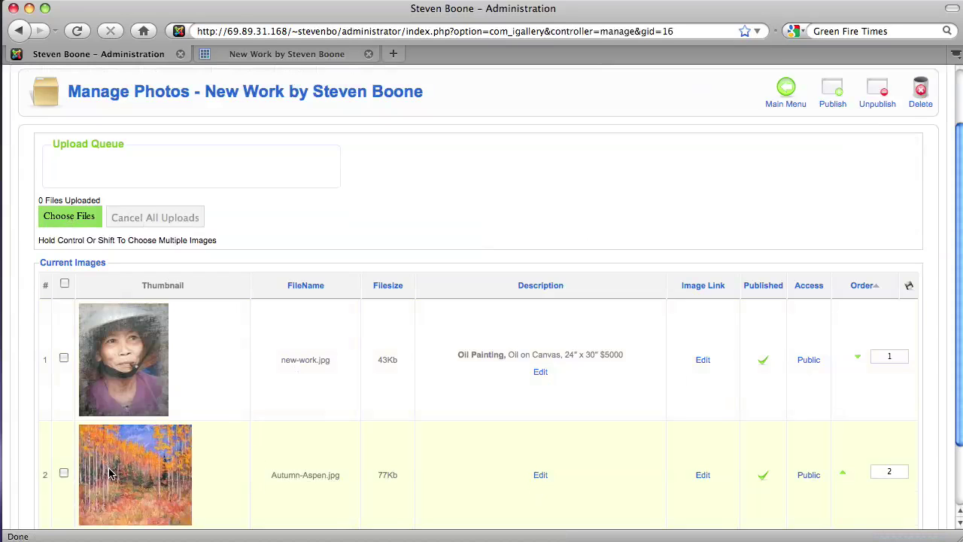
click(64, 472)
click(914, 99)
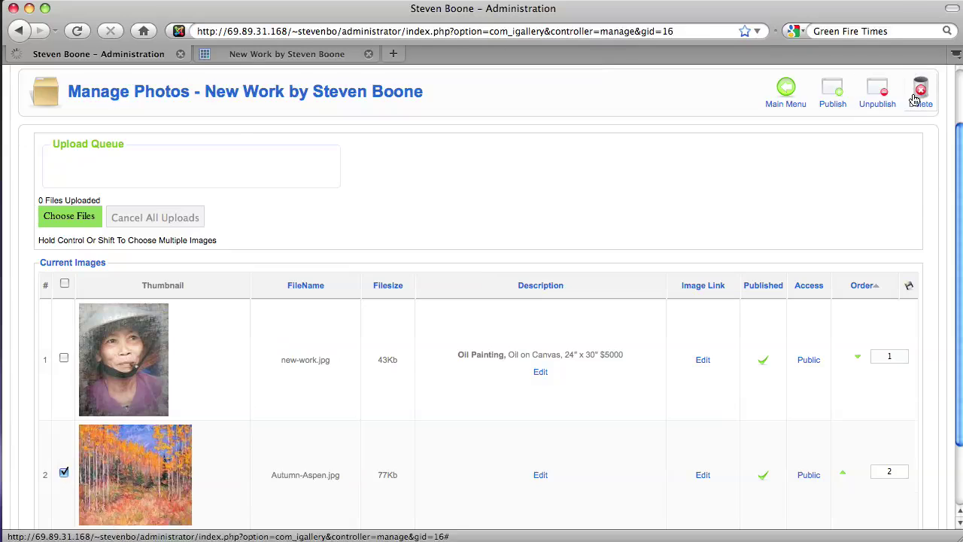
Reopen the description of new-work.jpg, highlight its full text, and save the photo details
scroll(661, 190, down, 3)
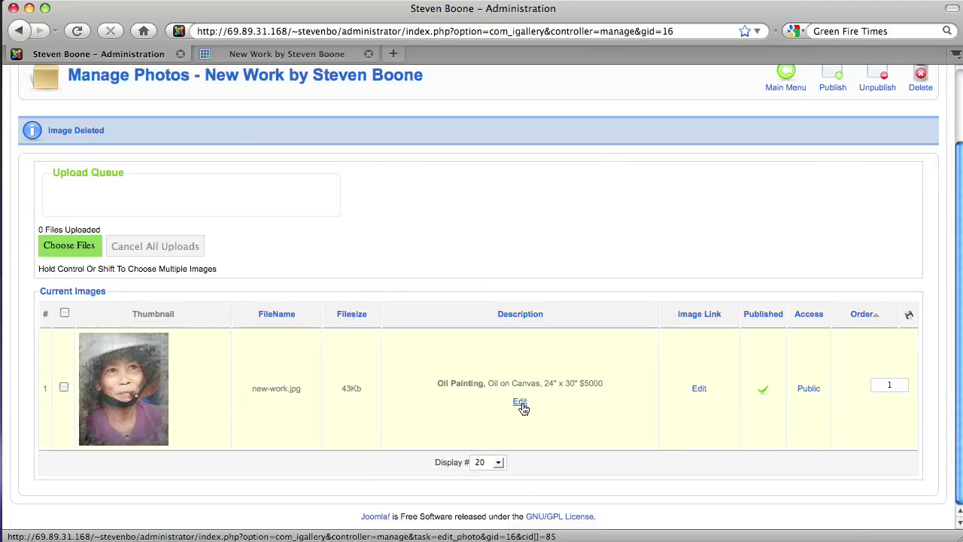
click(520, 403)
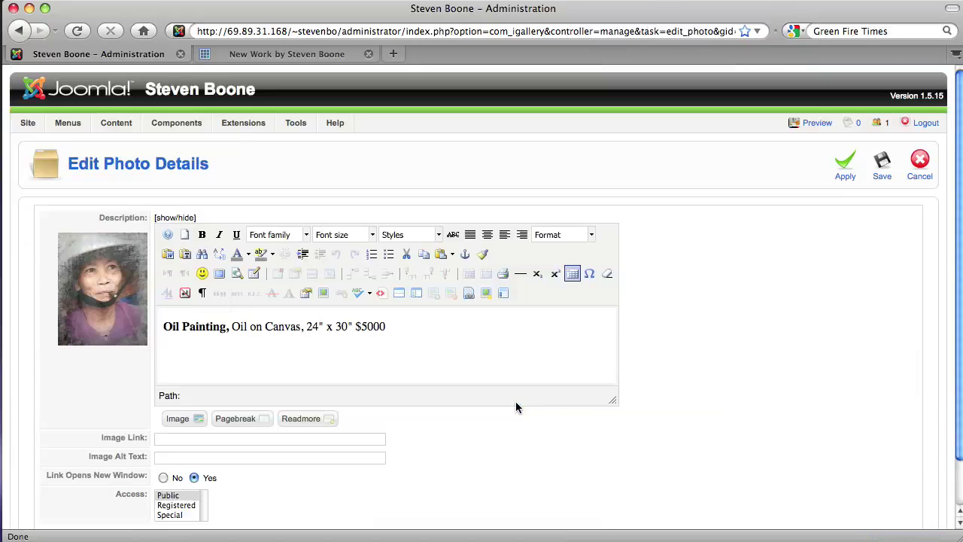
drag(384, 334, 154, 320)
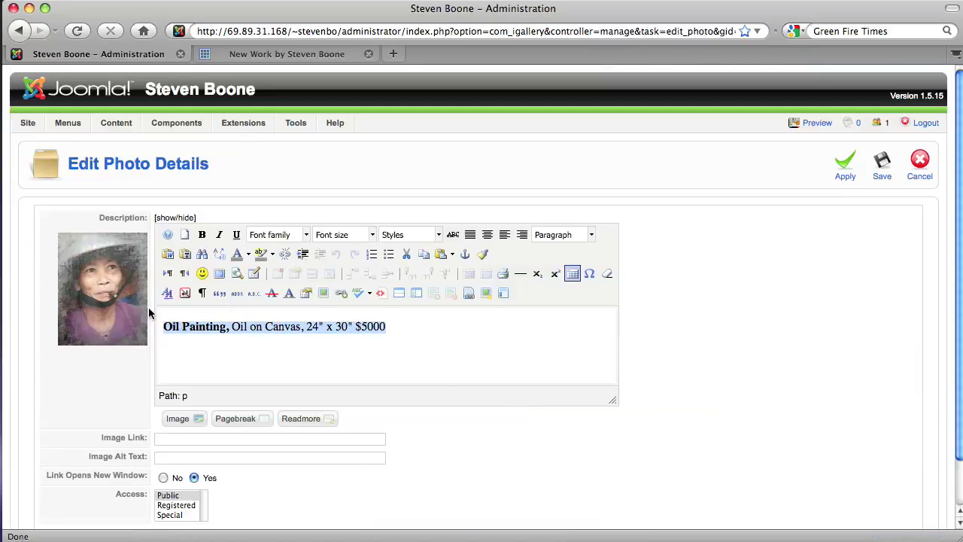
click(881, 161)
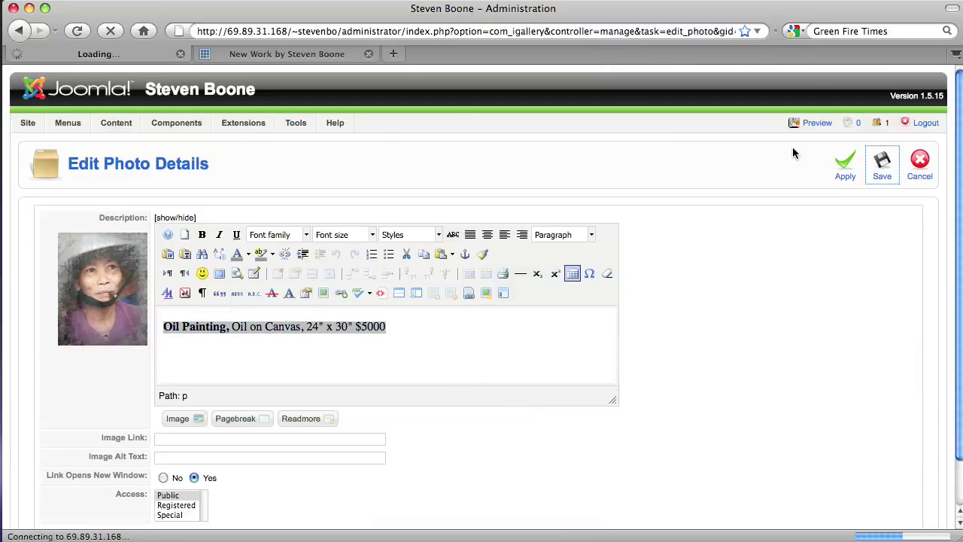